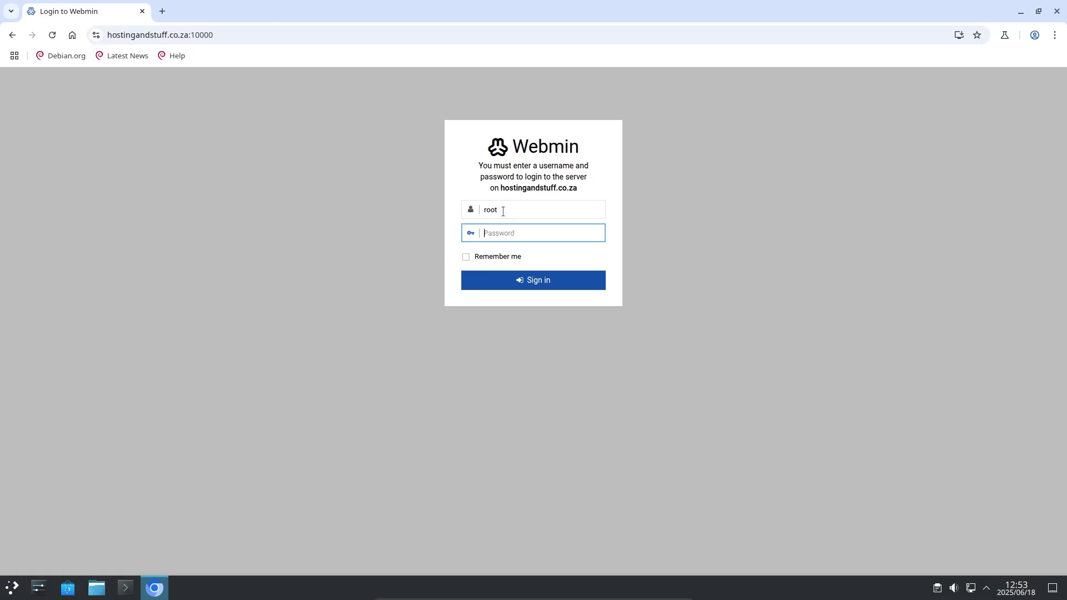
- Enter the root account's password and sign in to Webmin
text(••)
click(519, 278)
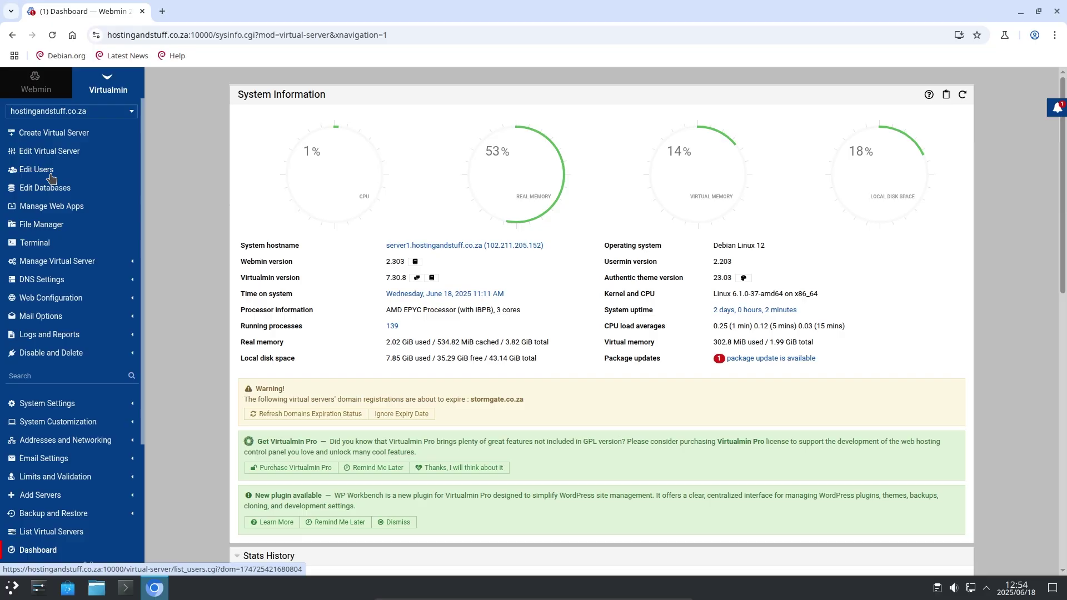
- Open the Backup Virtual Servers form from the Backup and Restore section
click(50, 514)
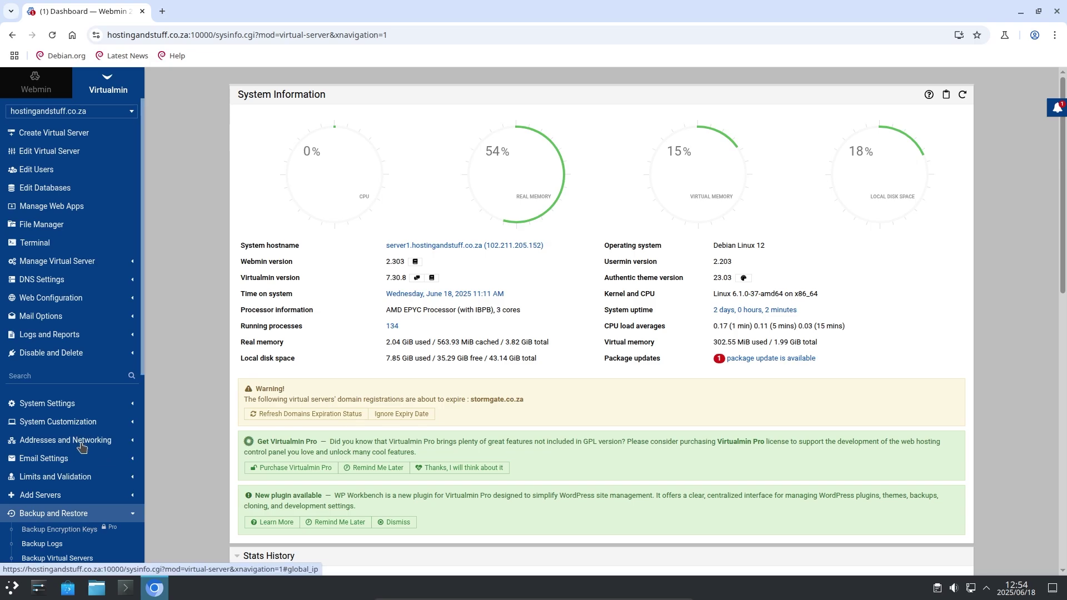
scroll(82, 439, down, 3)
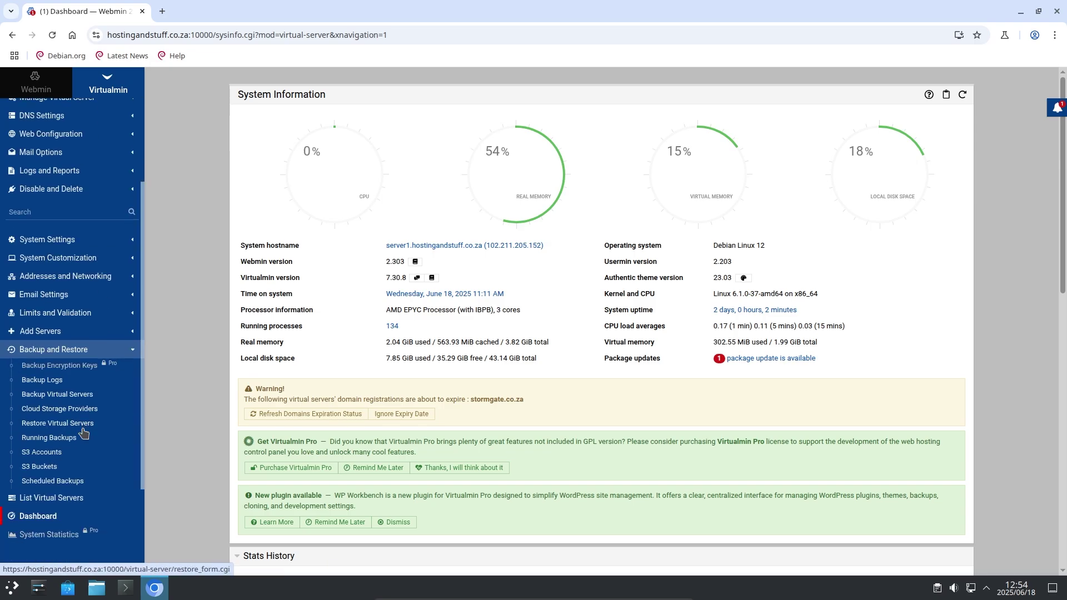
click(40, 396)
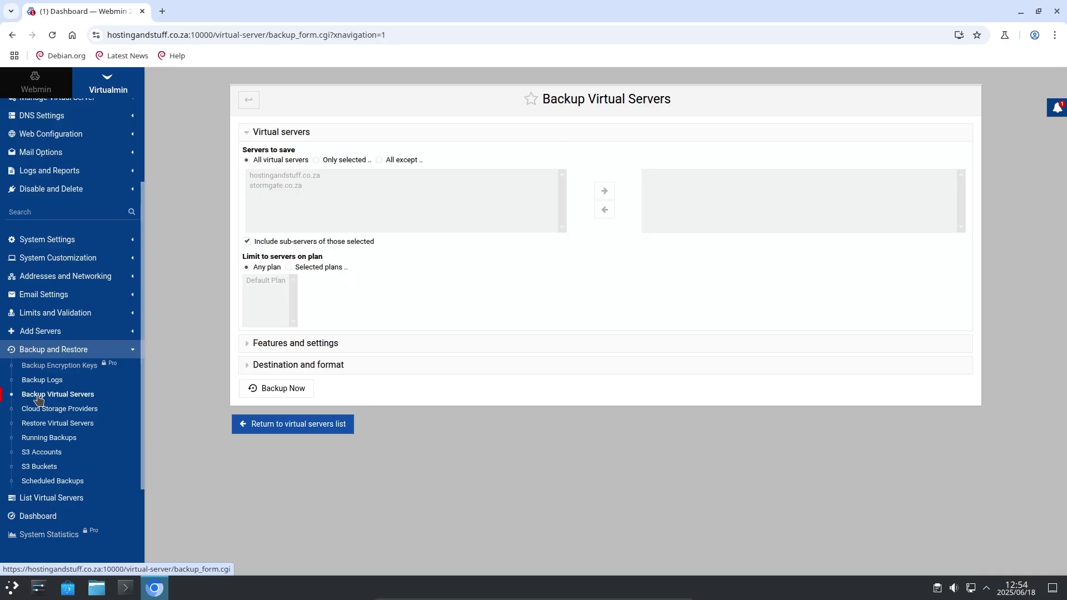
click(340, 161)
click(305, 186)
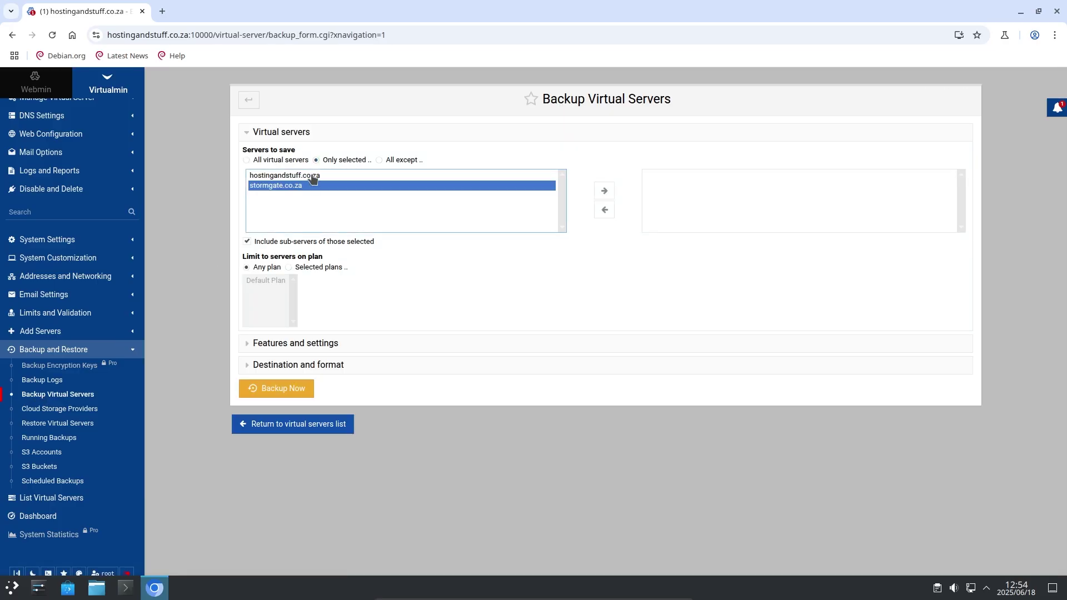
click(305, 175)
click(281, 160)
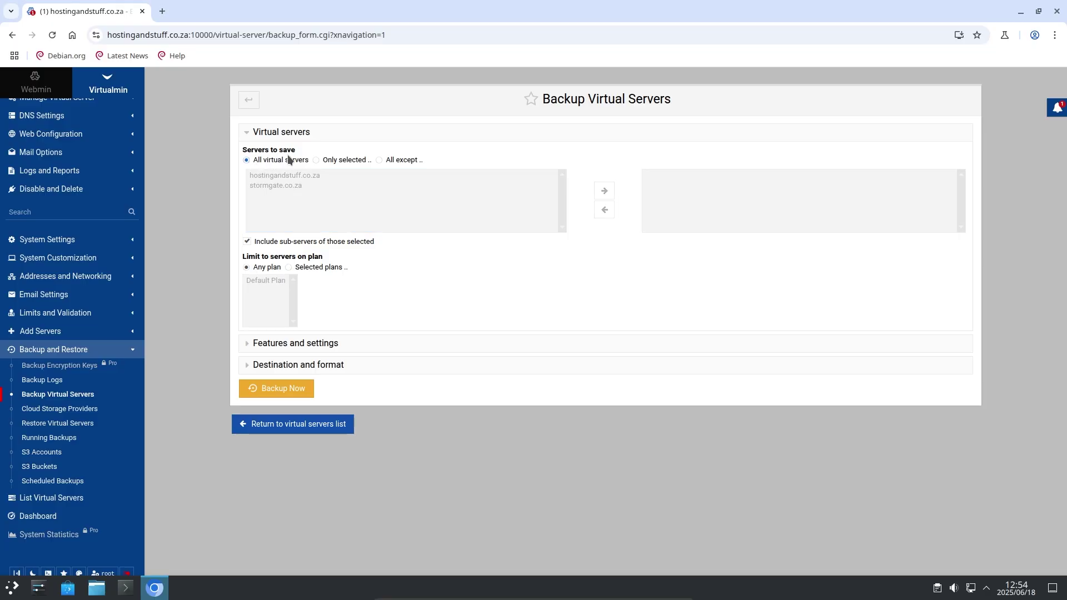
- Expand the backup's feature and destination settings and choose Download via link as the backup destination
click(282, 346)
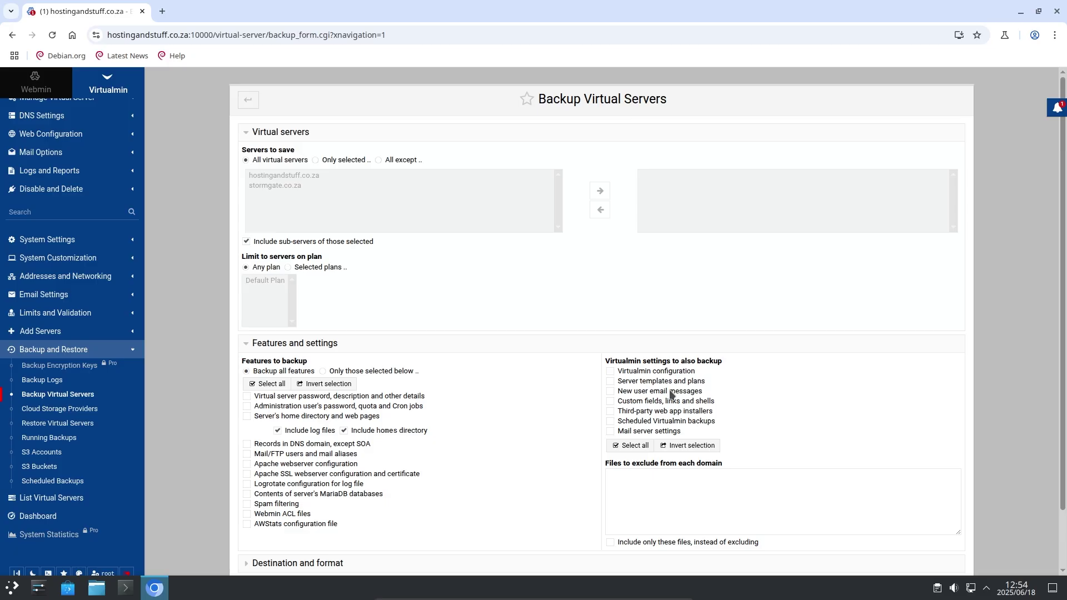
scroll(898, 364, down, 2)
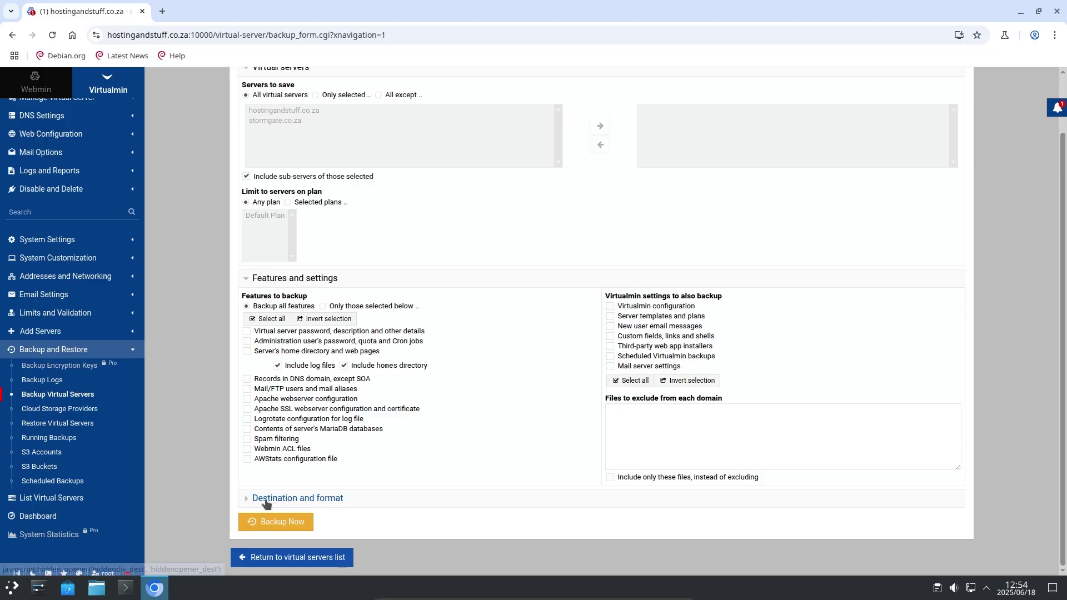
click(273, 499)
scroll(796, 408, down, 2)
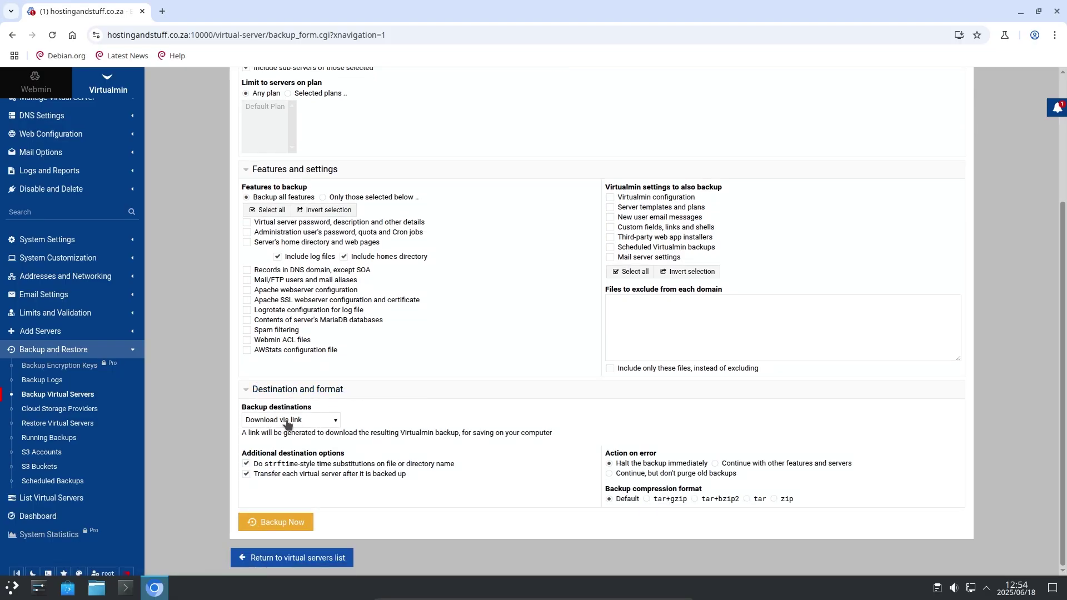
click(303, 423)
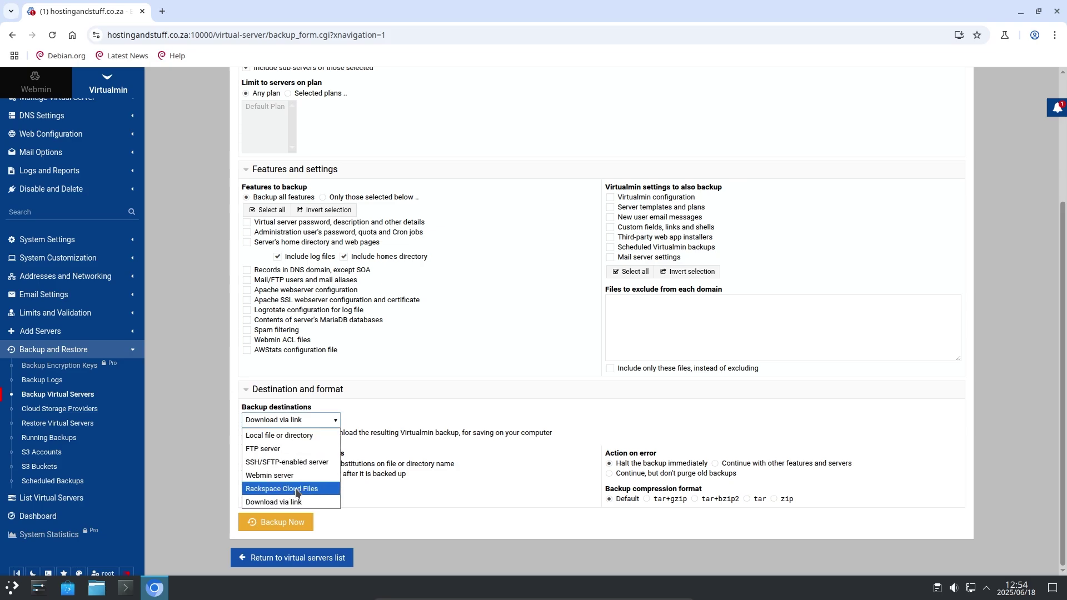
click(275, 502)
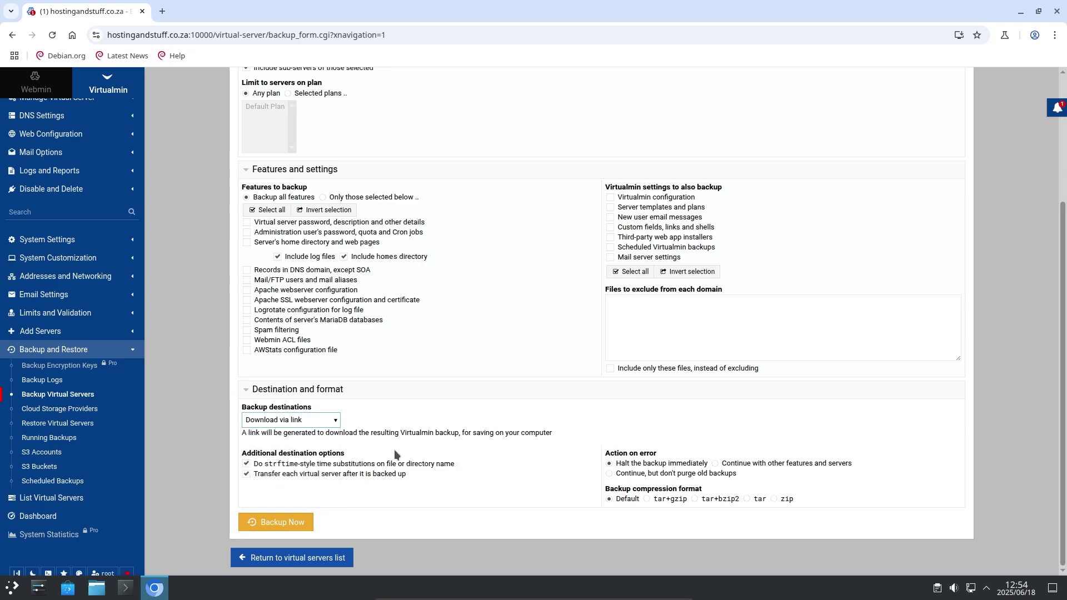
- Run the backup, download the resulting archive and check it in the recent download history
click(288, 522)
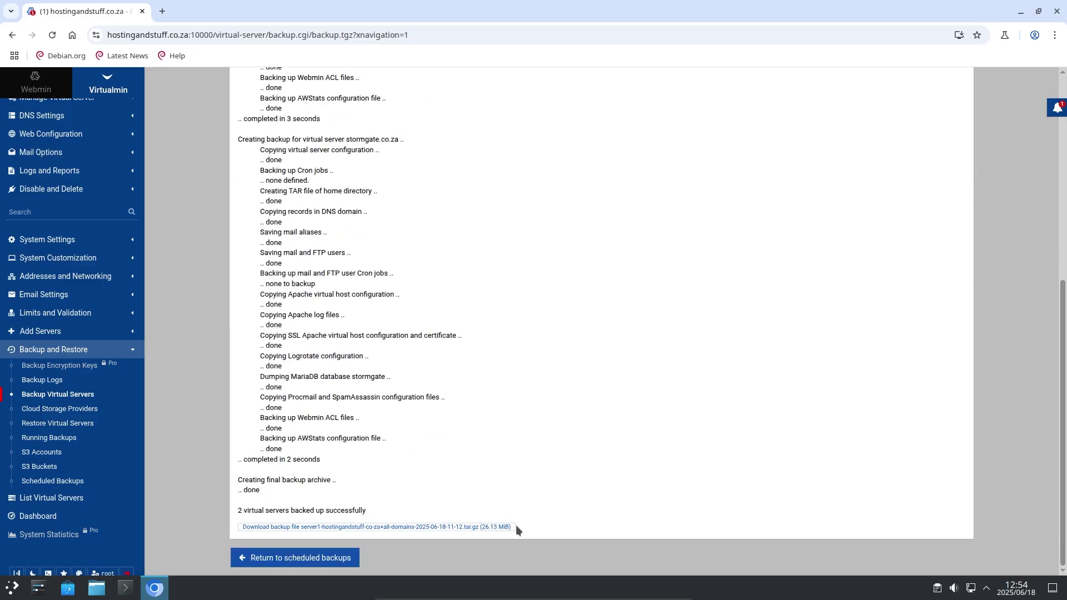
click(289, 529)
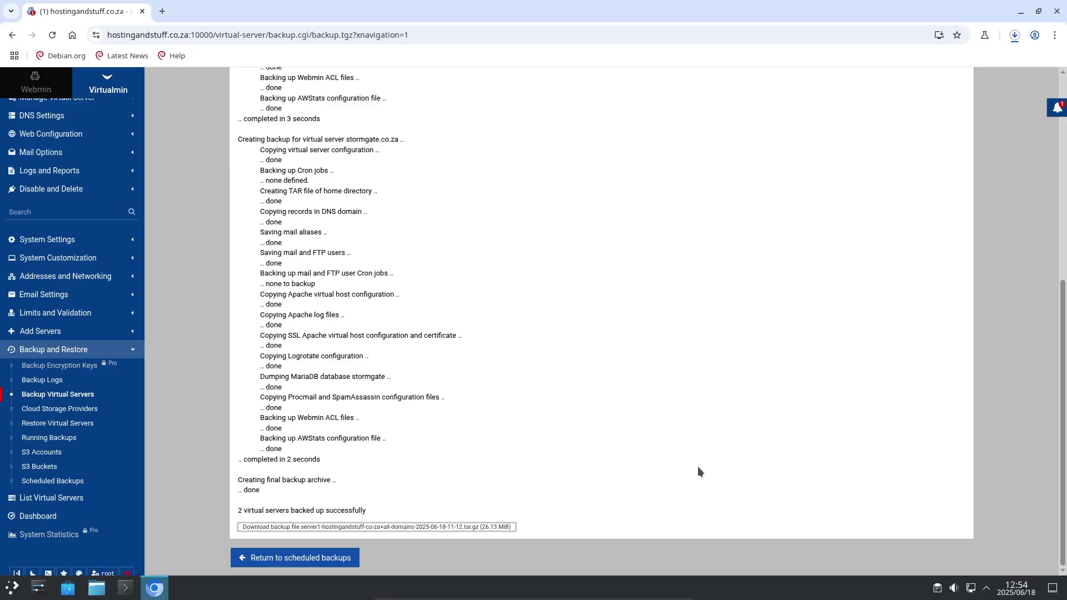
click(1015, 42)
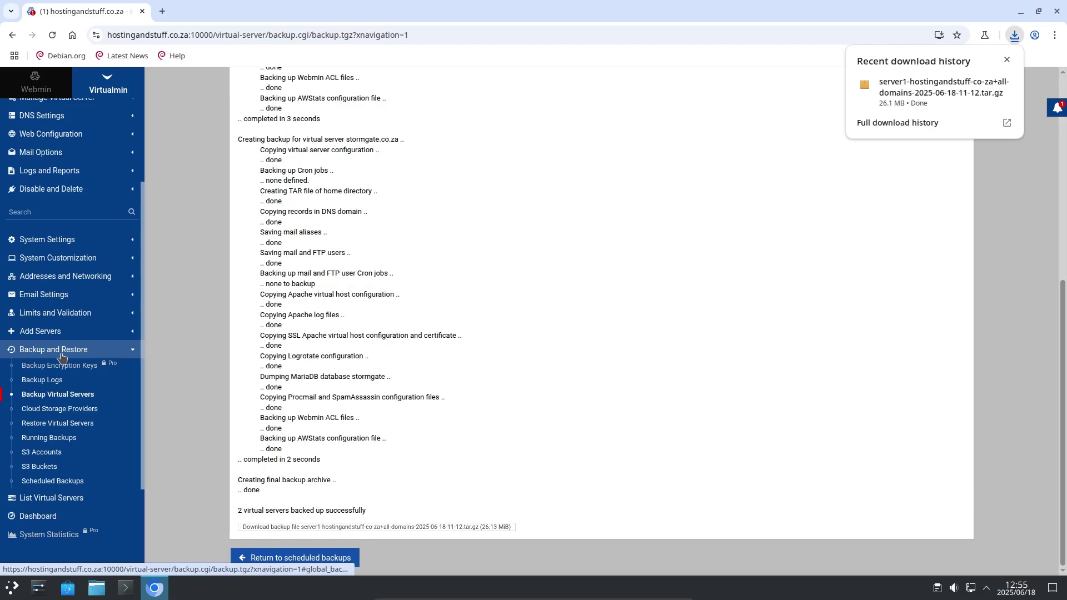
click(76, 426)
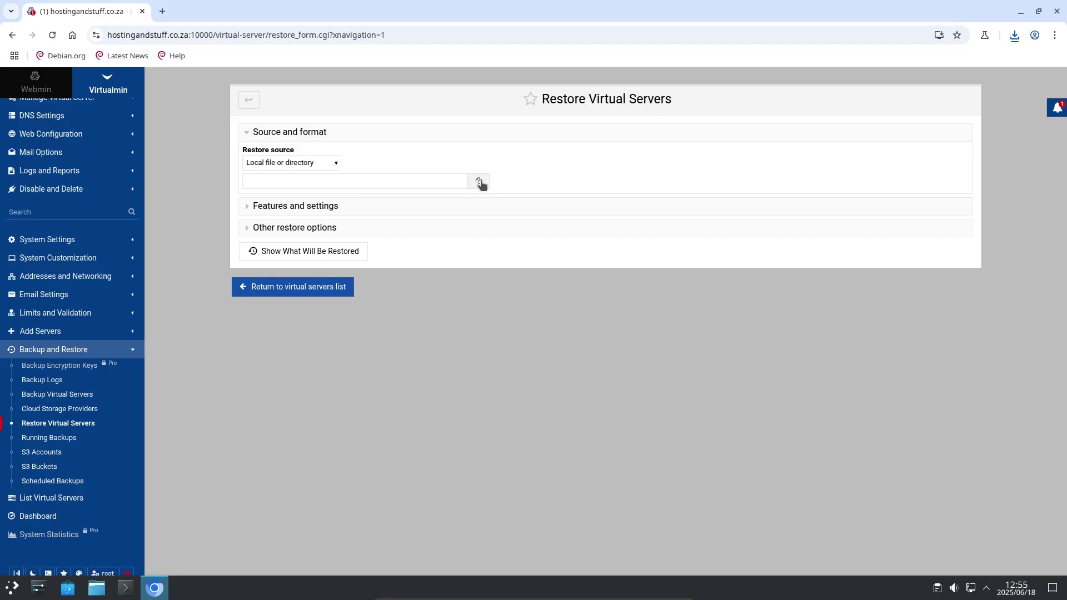
click(321, 164)
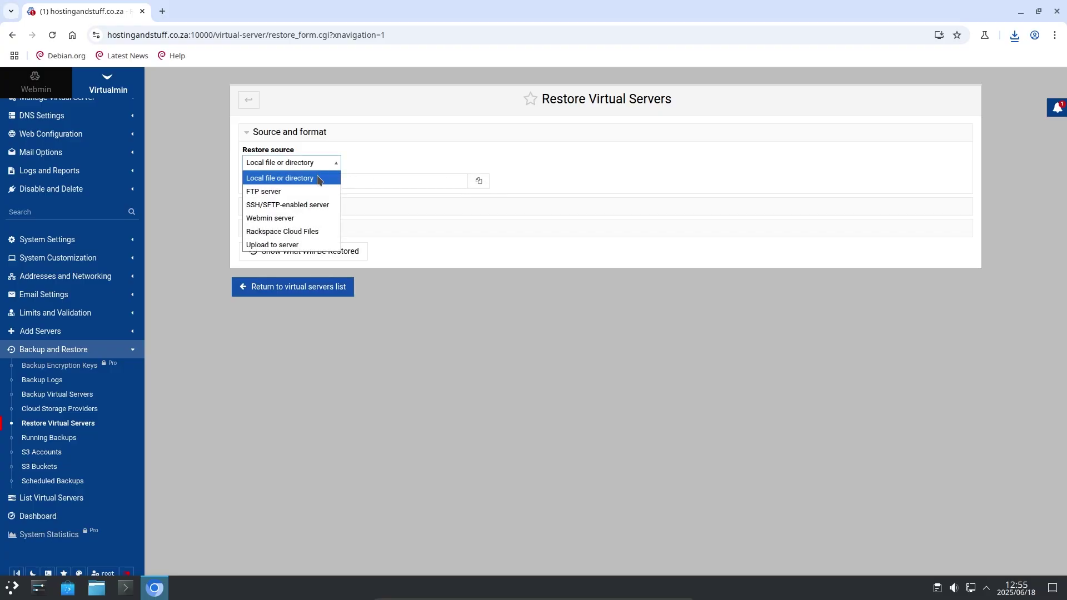
click(280, 245)
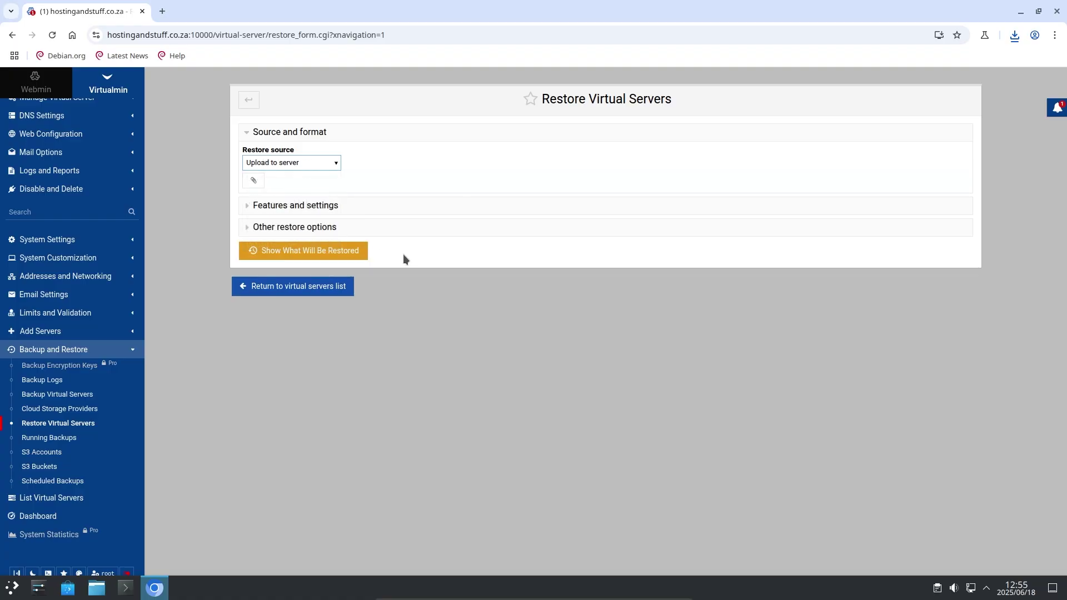
click(254, 183)
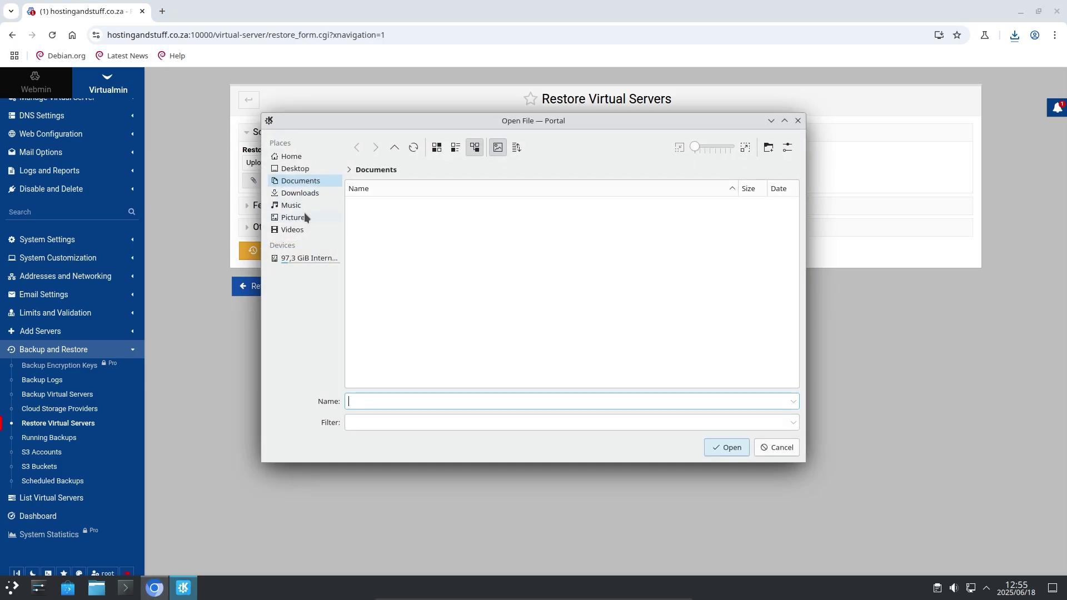
click(299, 193)
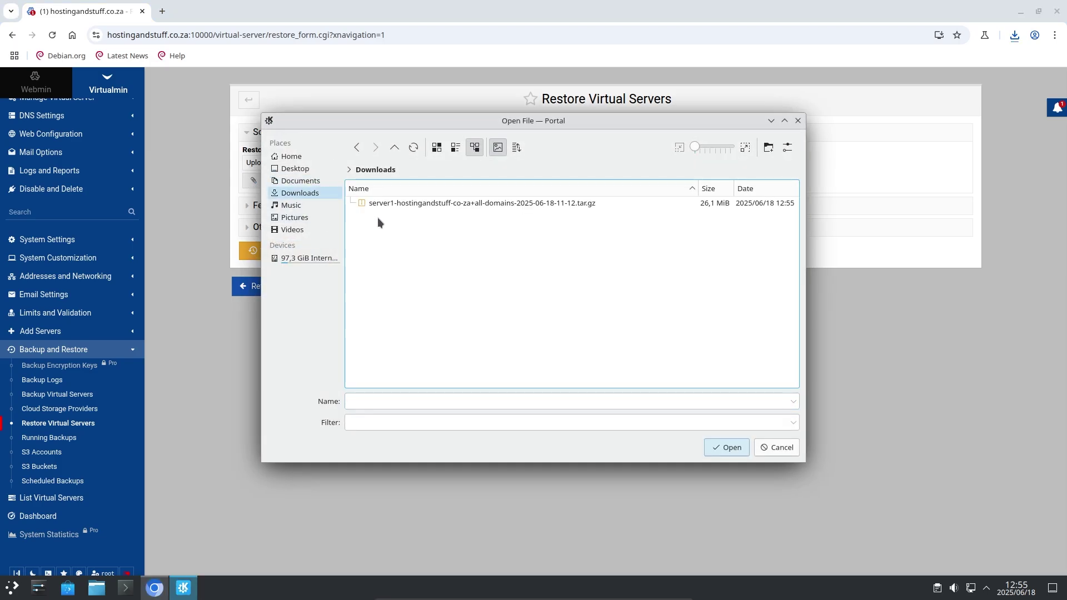
double_click(508, 205)
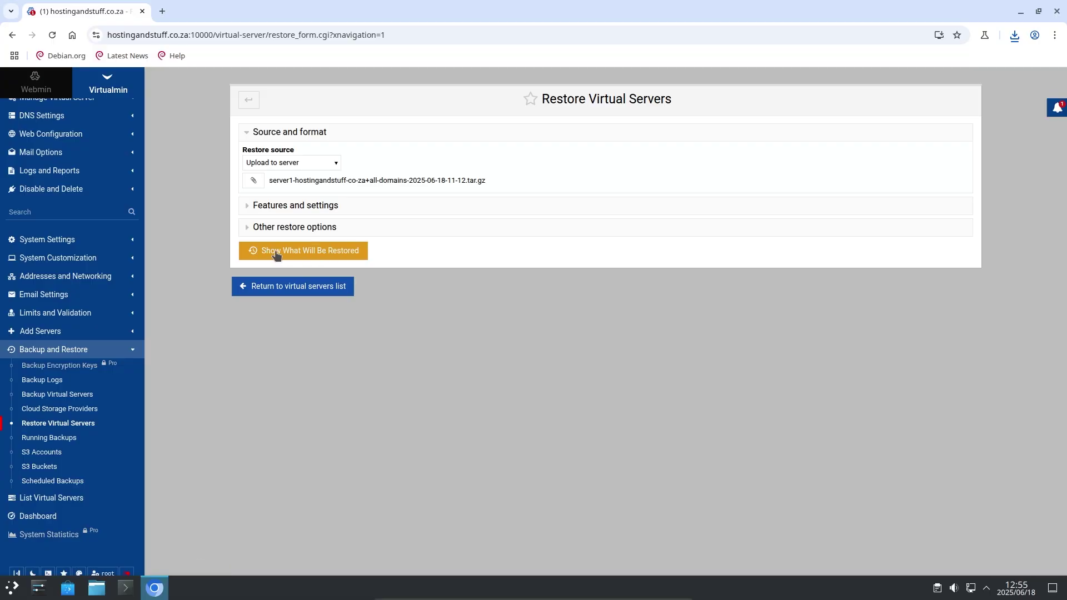
- Preview the backup's contents and restore both hostingandstuff.co.za and stormgate.co.za from it
click(319, 256)
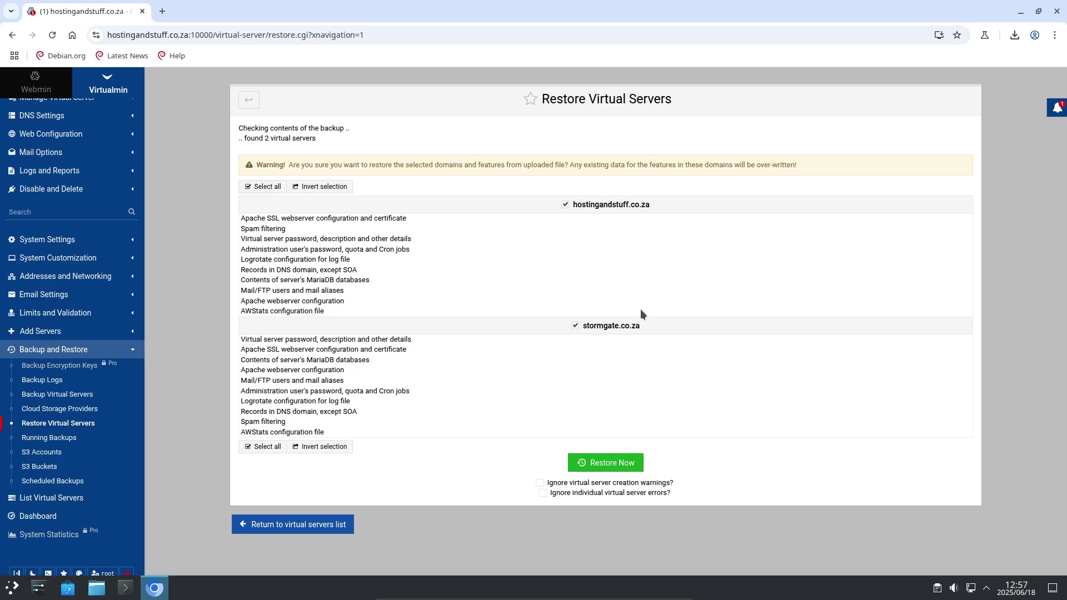
click(604, 463)
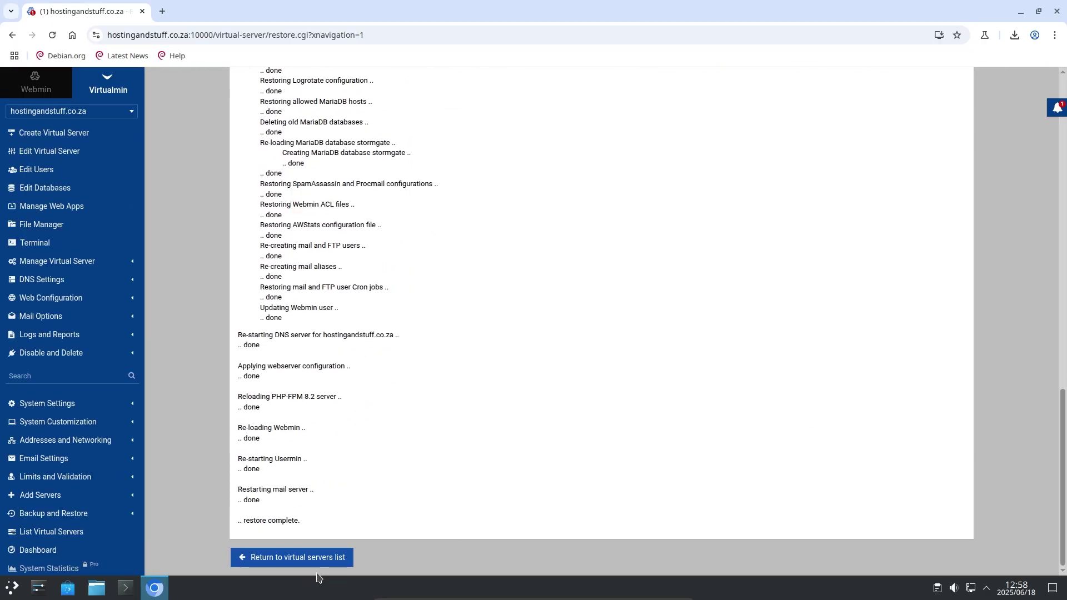
drag(243, 521, 338, 528)
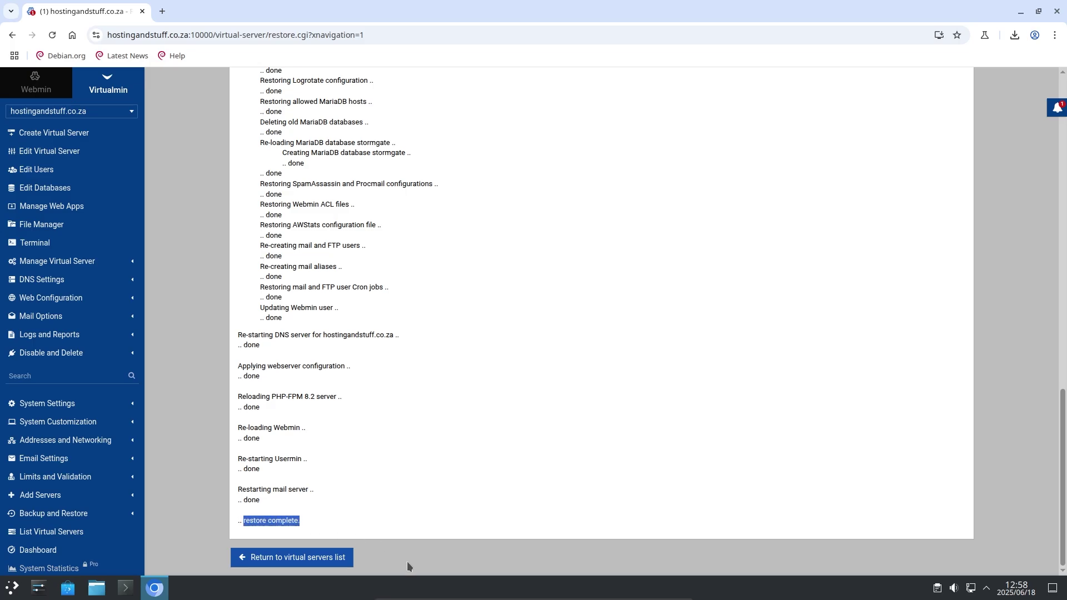
- Add a new backup schedule under Scheduled Backups with the description "backup"
scroll(86, 367, down, 3)
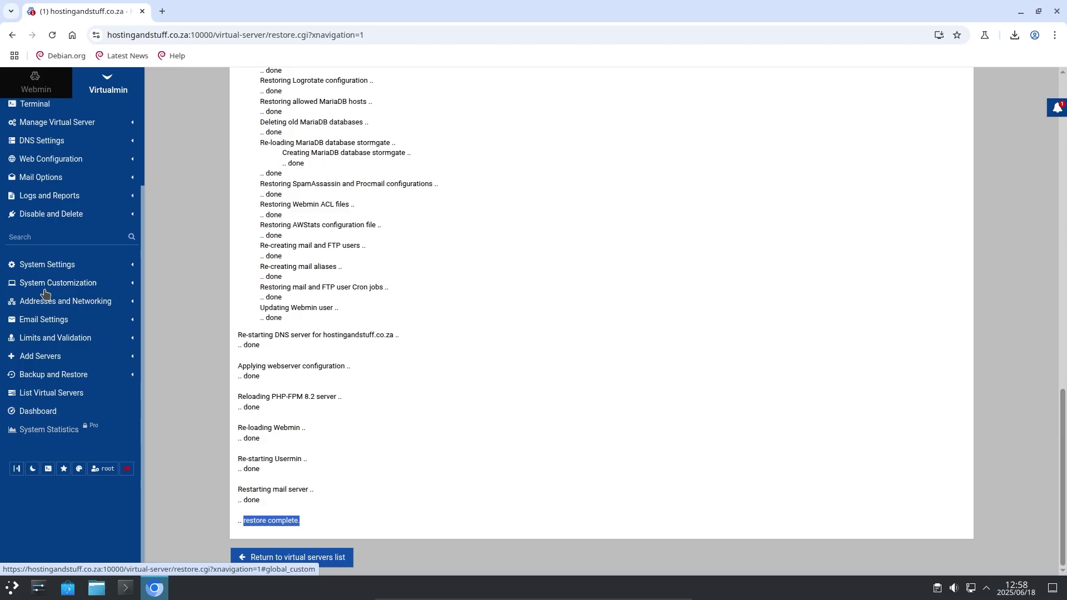
click(77, 378)
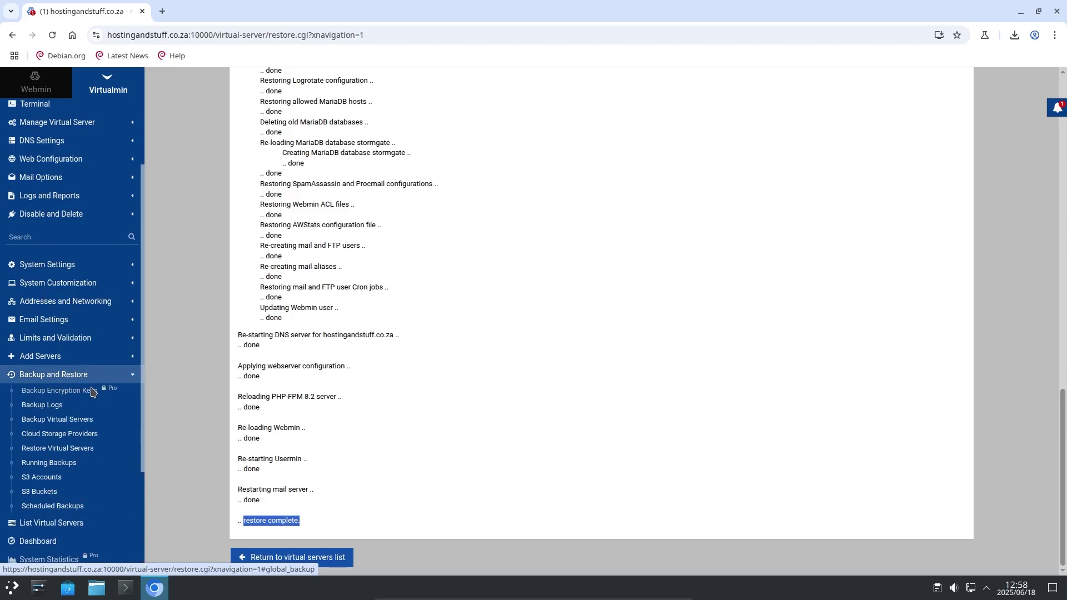
click(72, 506)
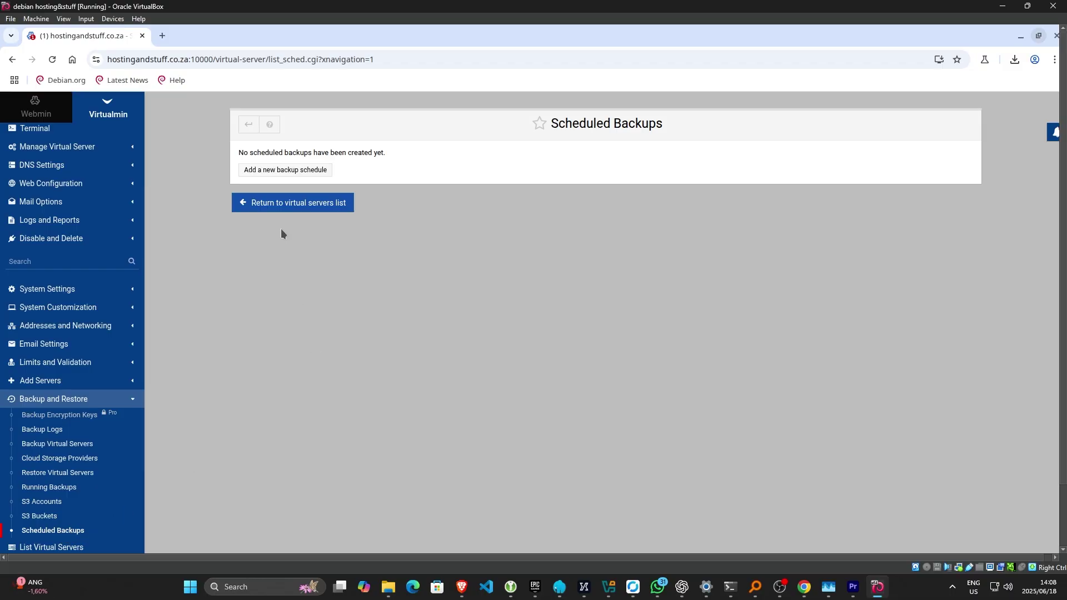
click(303, 171)
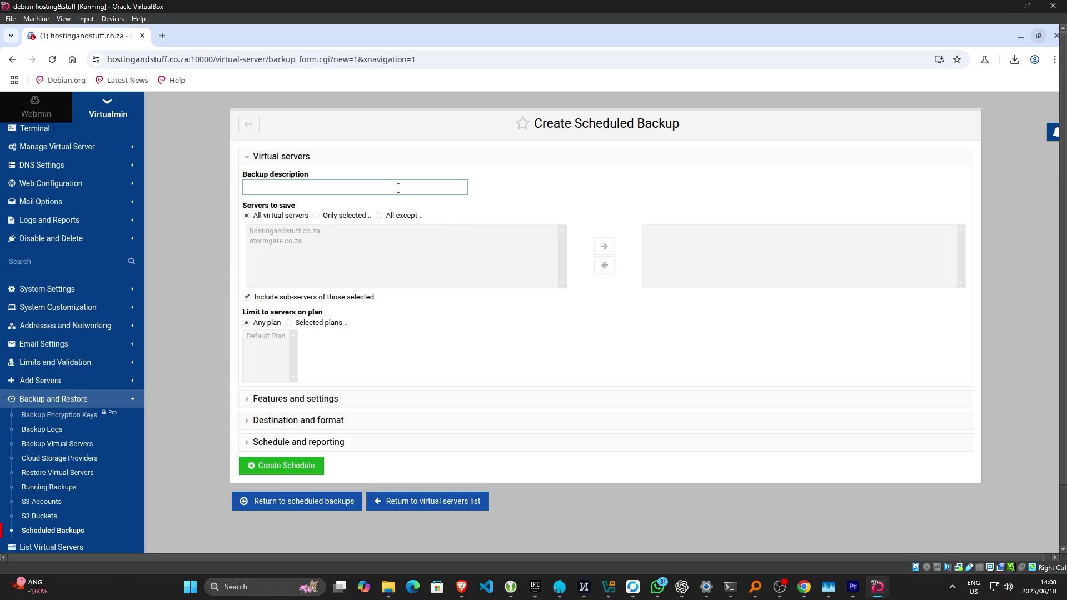
text(backup)
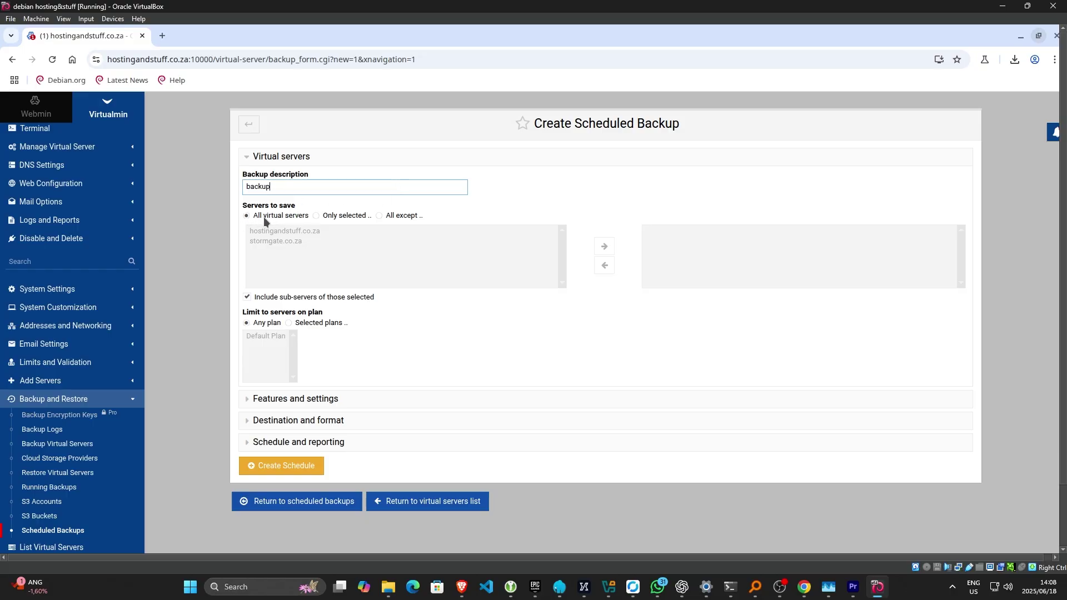
- Review the features to back up and set the backup destination to the local file or directory /backups/backup-%Y-%m-%d
click(343, 403)
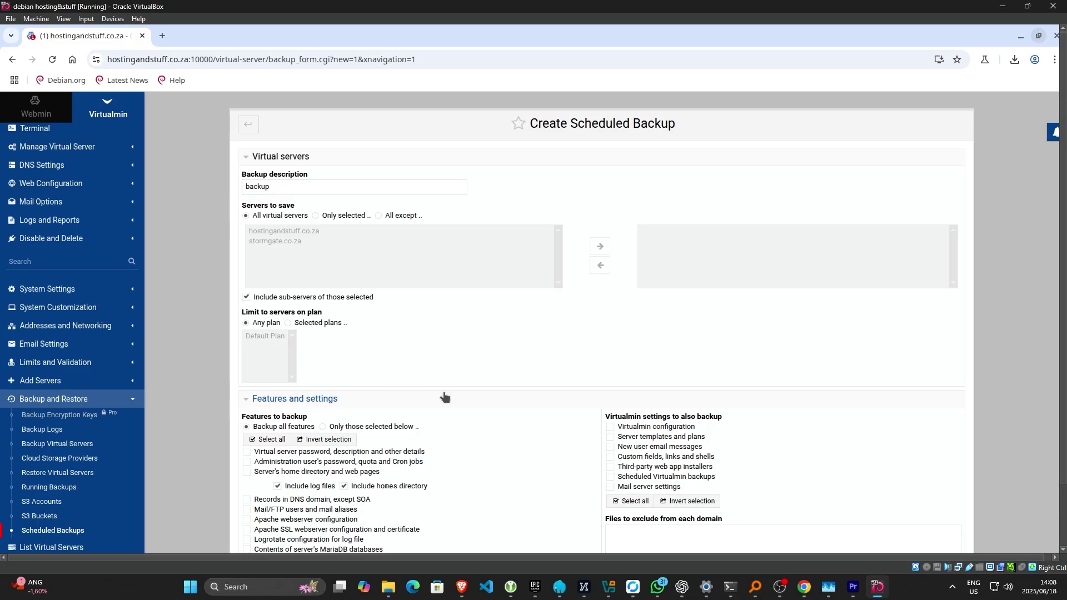
scroll(819, 462, down, 2)
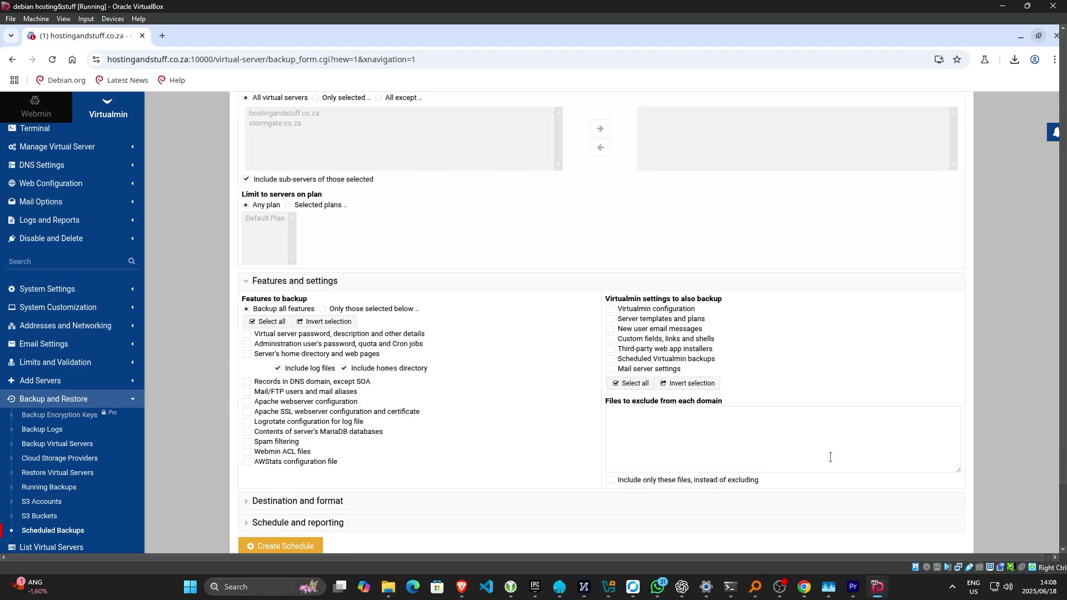
click(315, 501)
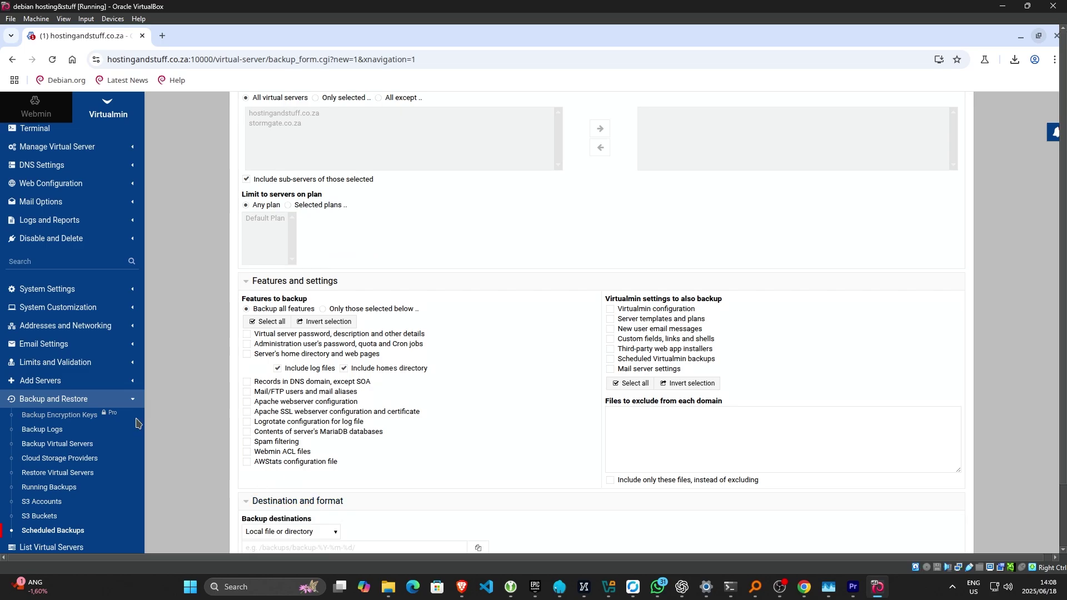
scroll(195, 410, down, 3)
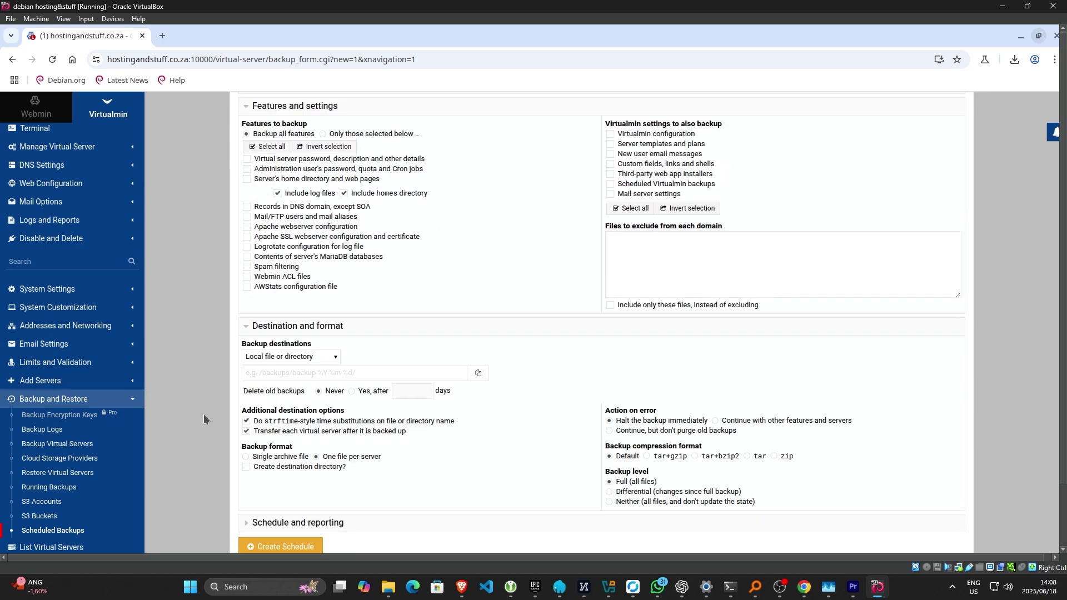
click(281, 361)
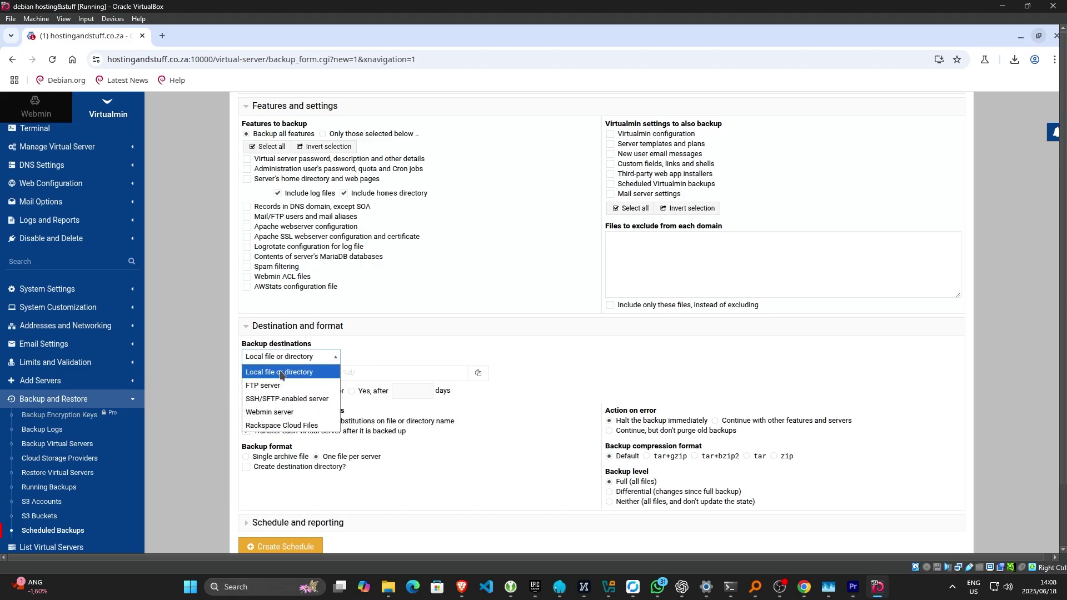
click(282, 372)
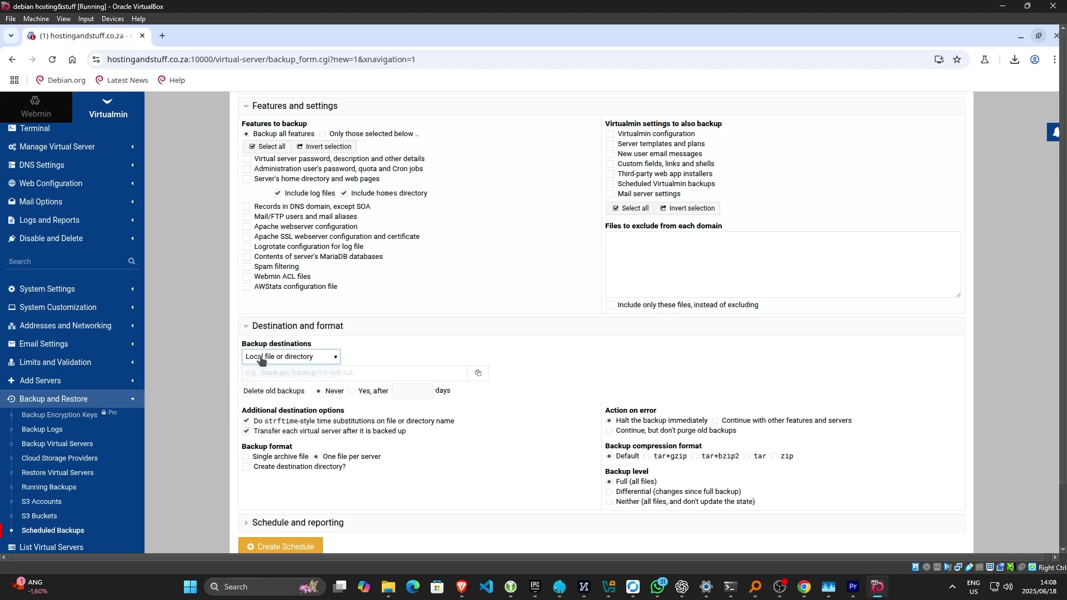
click(279, 374)
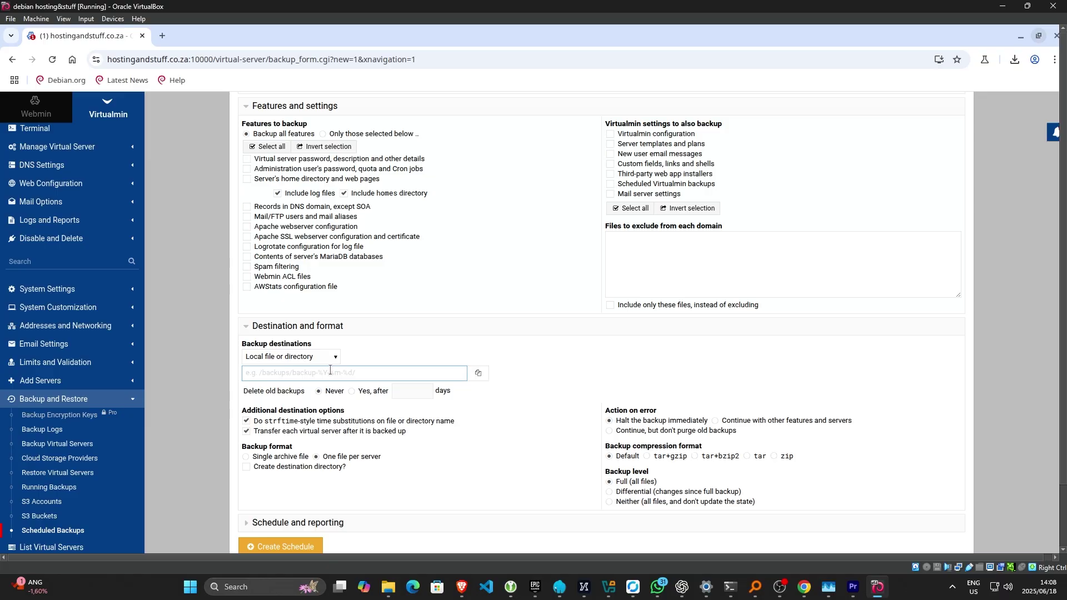
text(/backups/backup-%Y-%m-%d)
drag(362, 372, 228, 373)
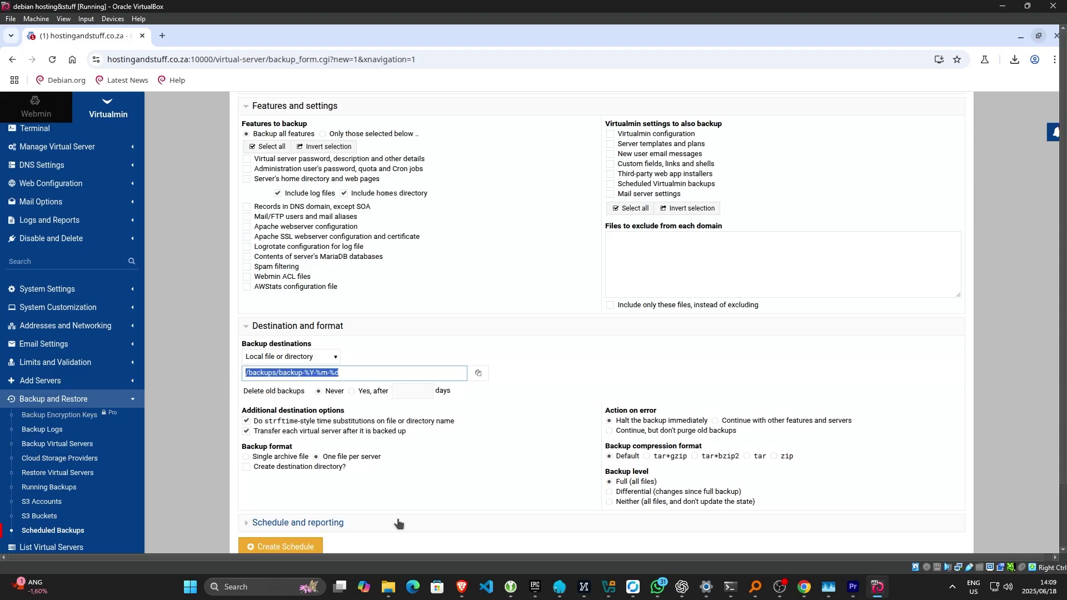
- Set the backup to the simple schedule Weekly (on Sunday) and create the scheduled backup
click(373, 521)
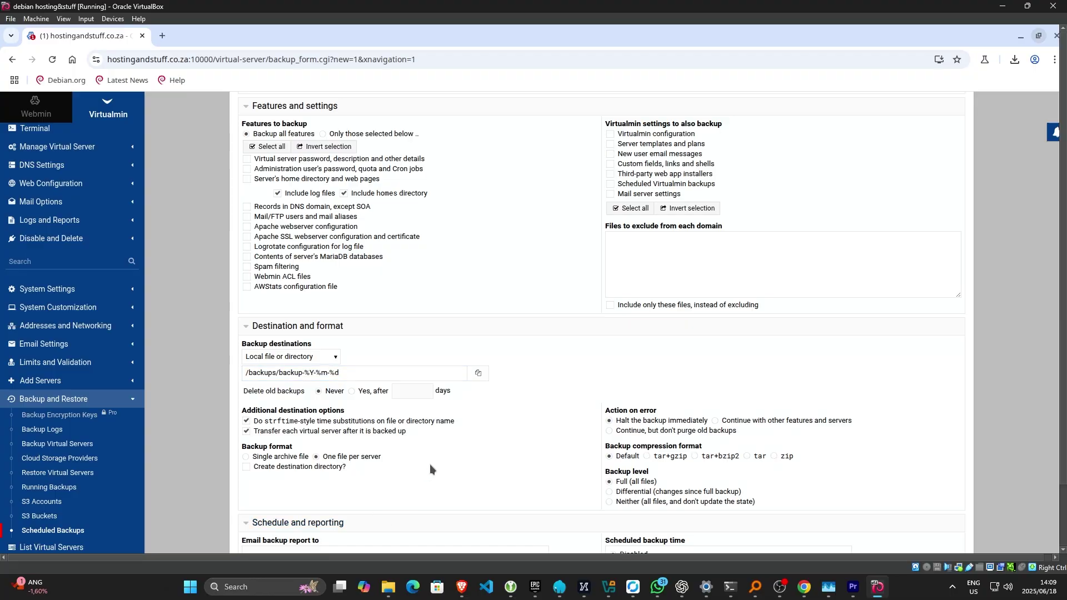
scroll(442, 466, down, 3)
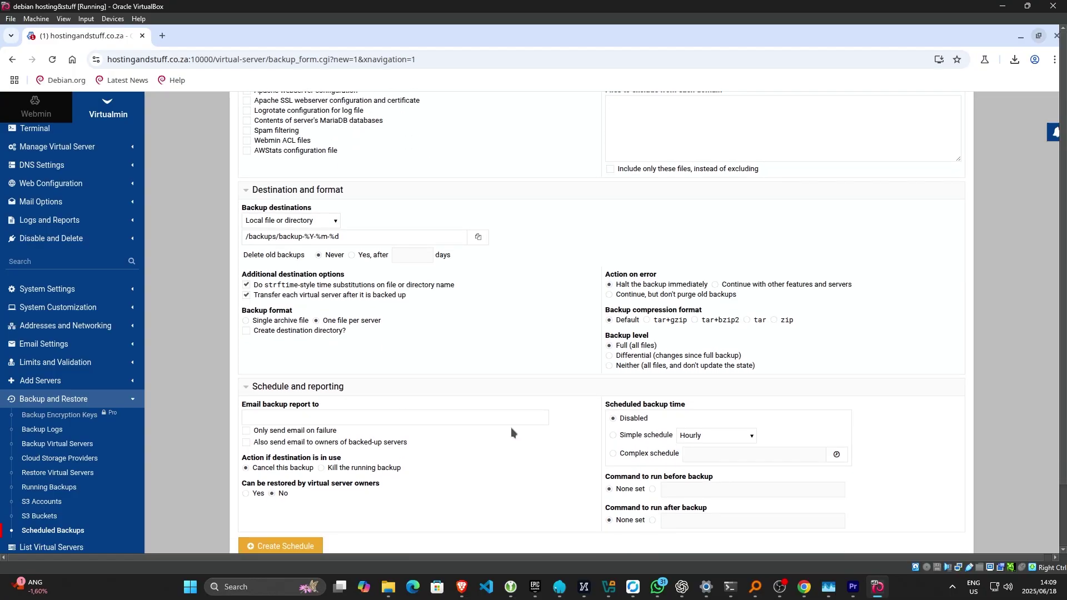
click(628, 436)
click(708, 438)
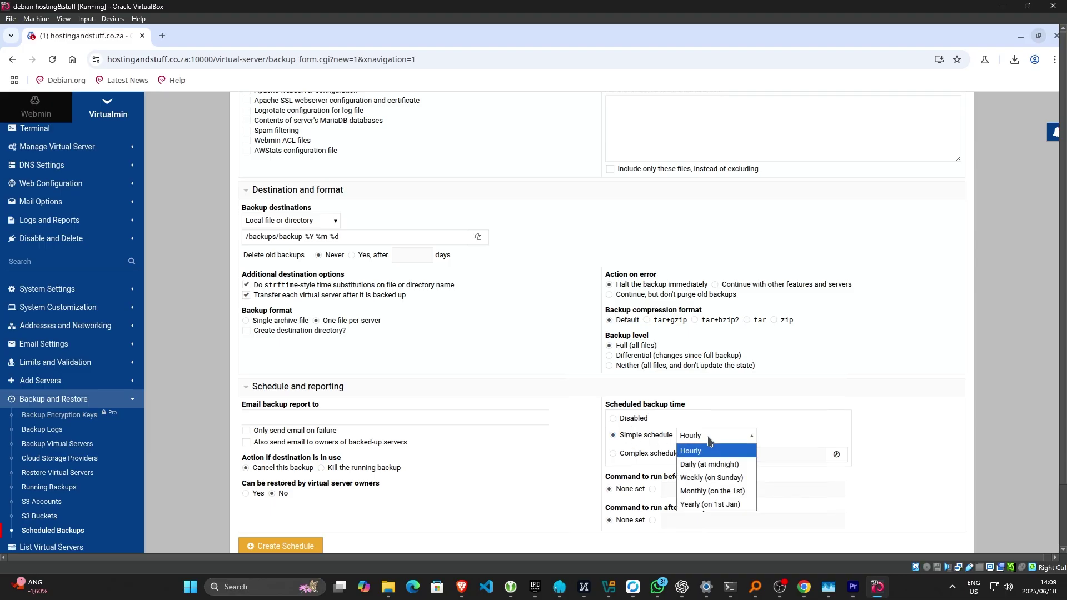
click(712, 477)
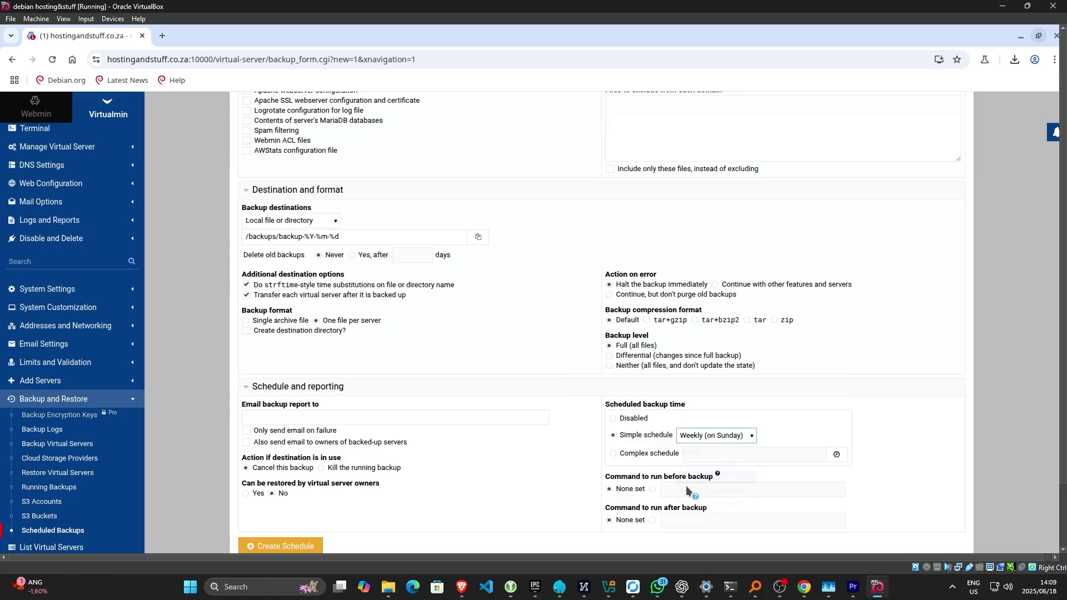
click(612, 435)
click(304, 547)
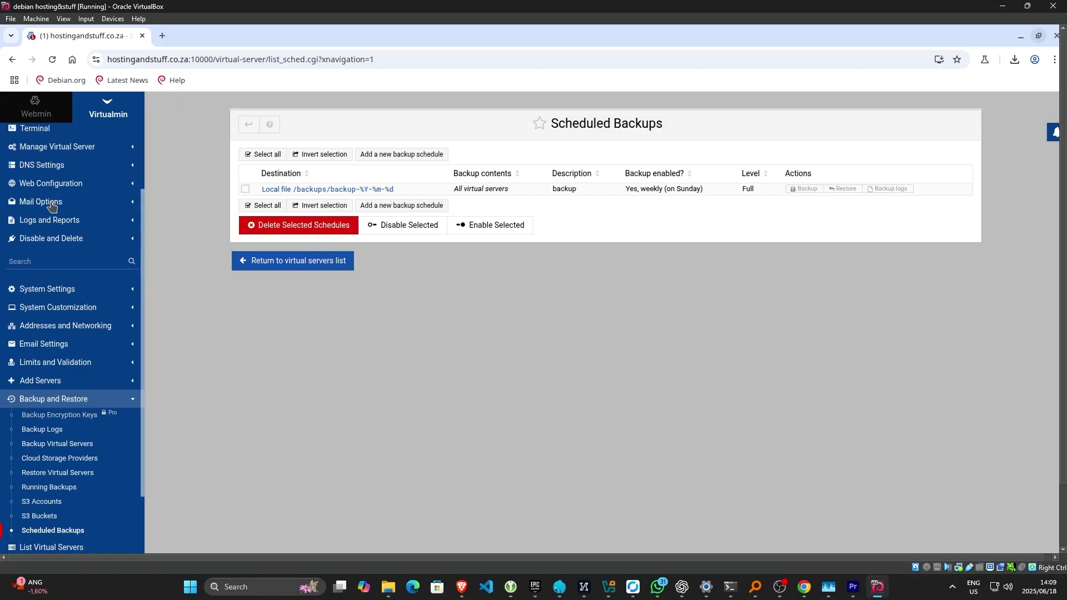
- Create a new directory named backups in the root of the file system with File Manager and open it
scroll(52, 207, up, 3)
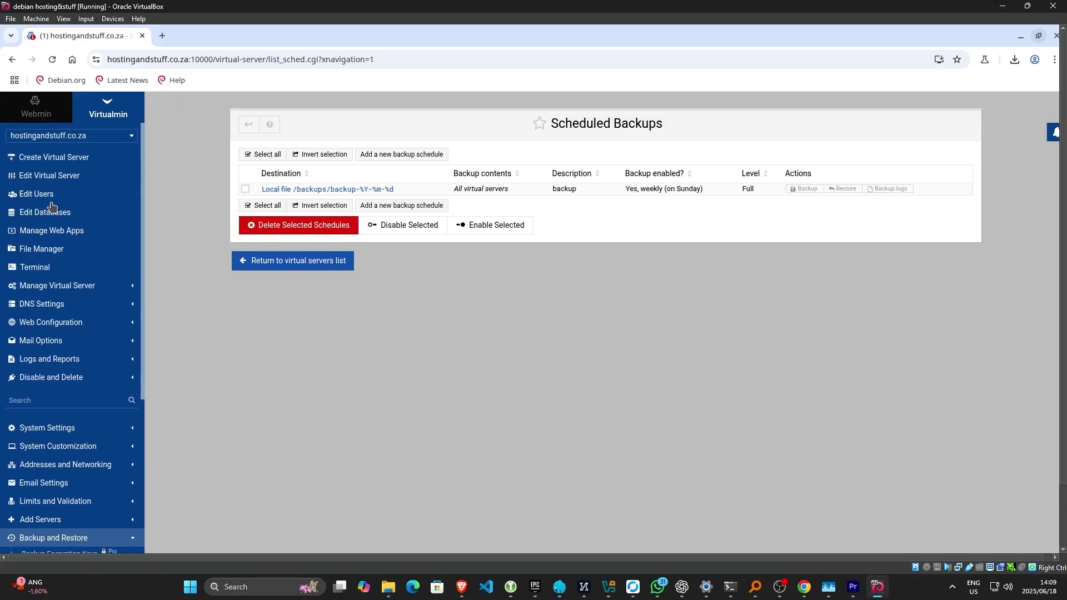
click(49, 252)
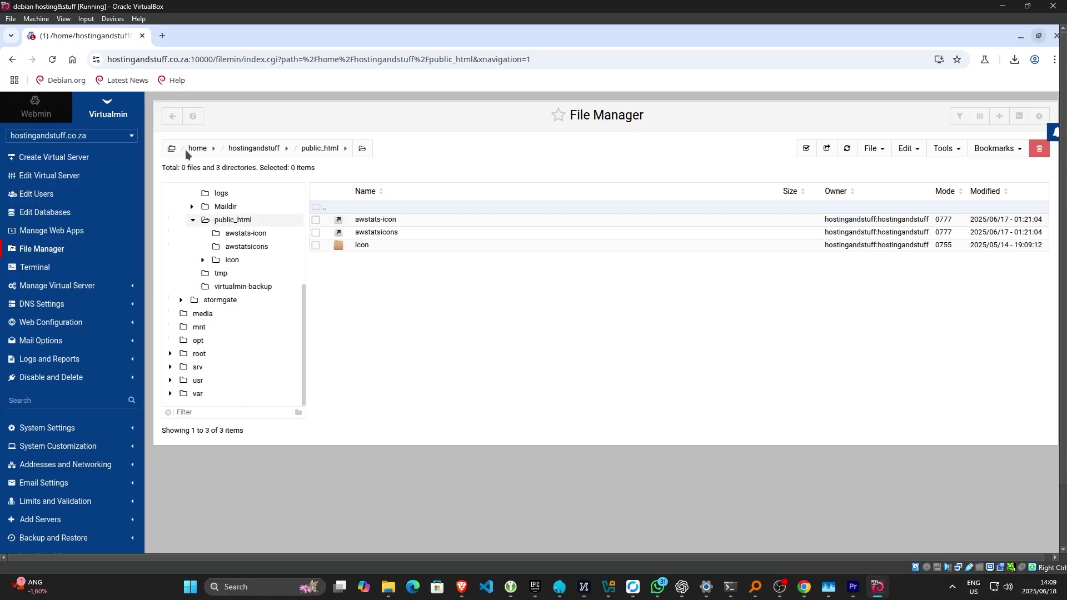
click(169, 151)
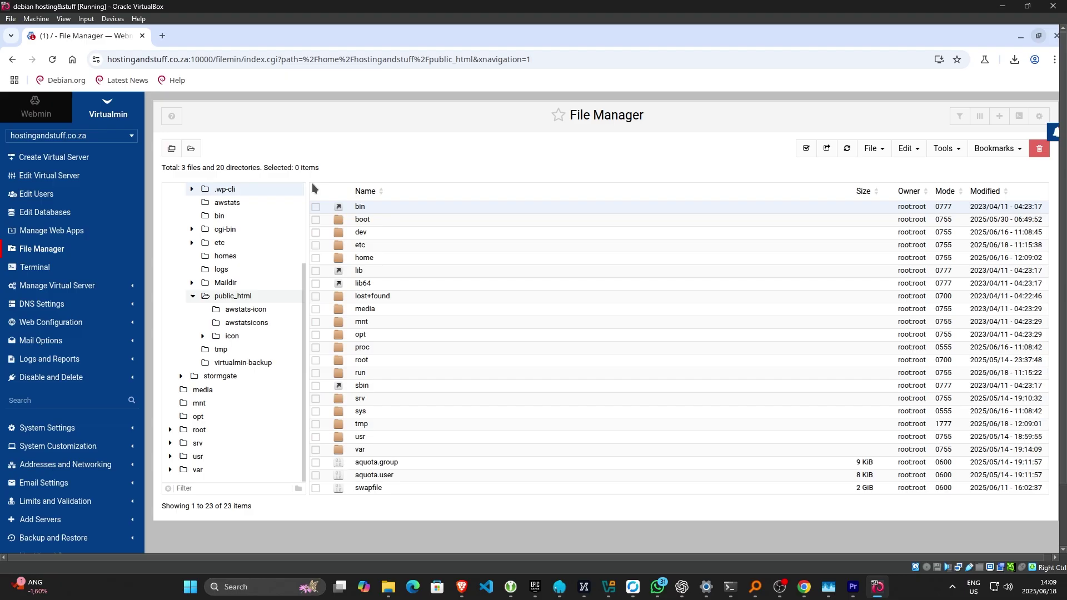
click(873, 148)
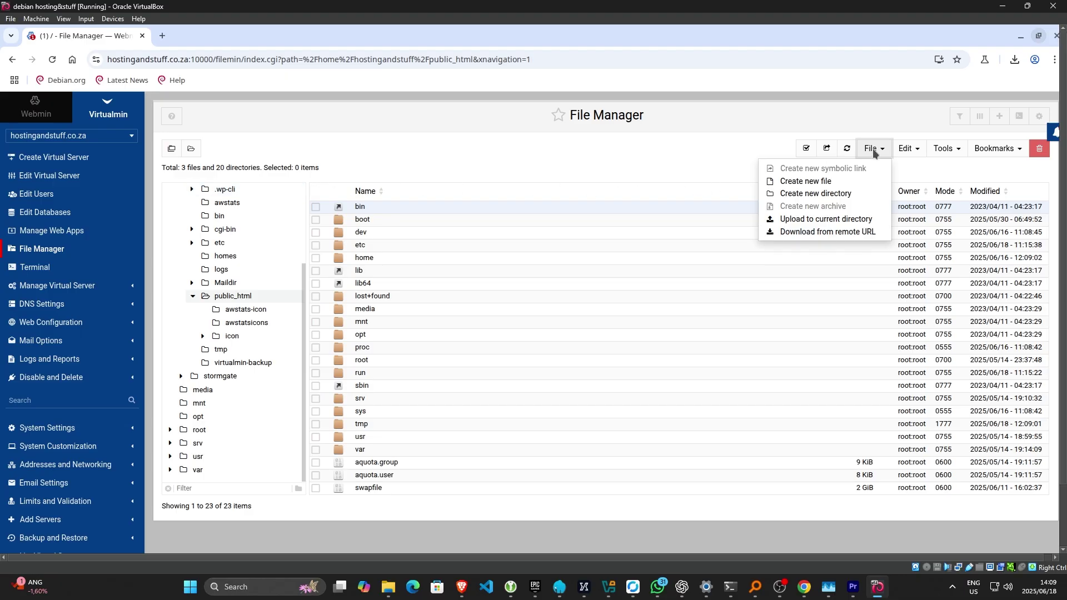
click(827, 194)
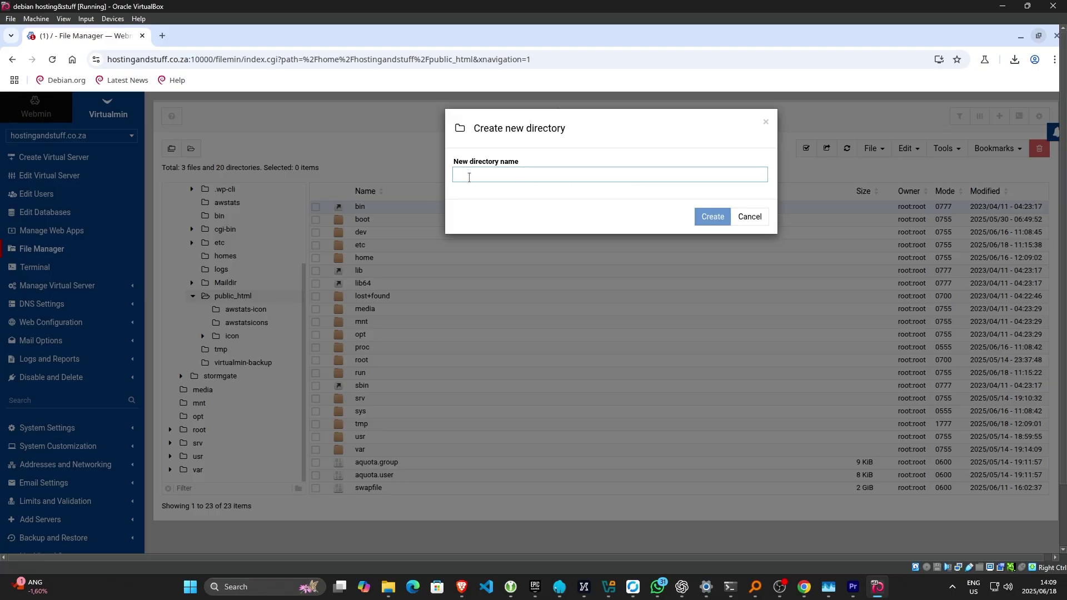
text(bac)
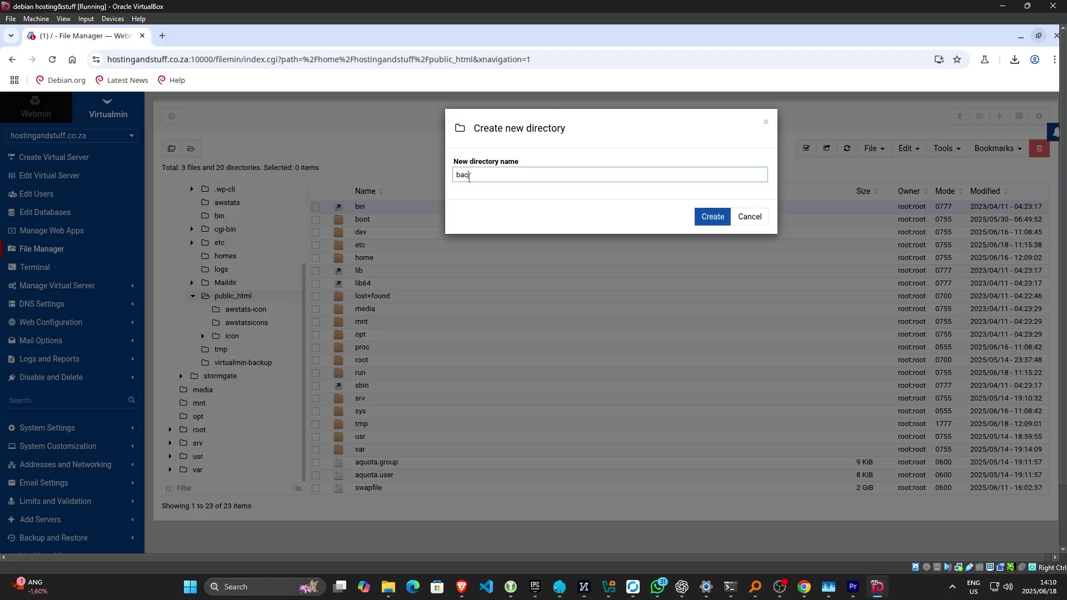
text(kups)
click(712, 217)
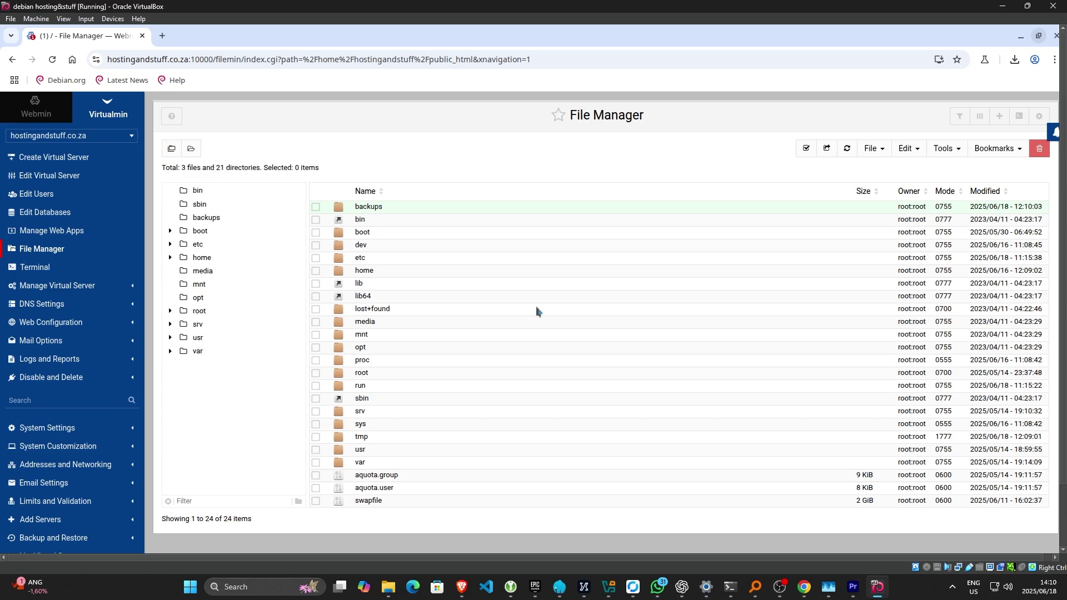
click(388, 208)
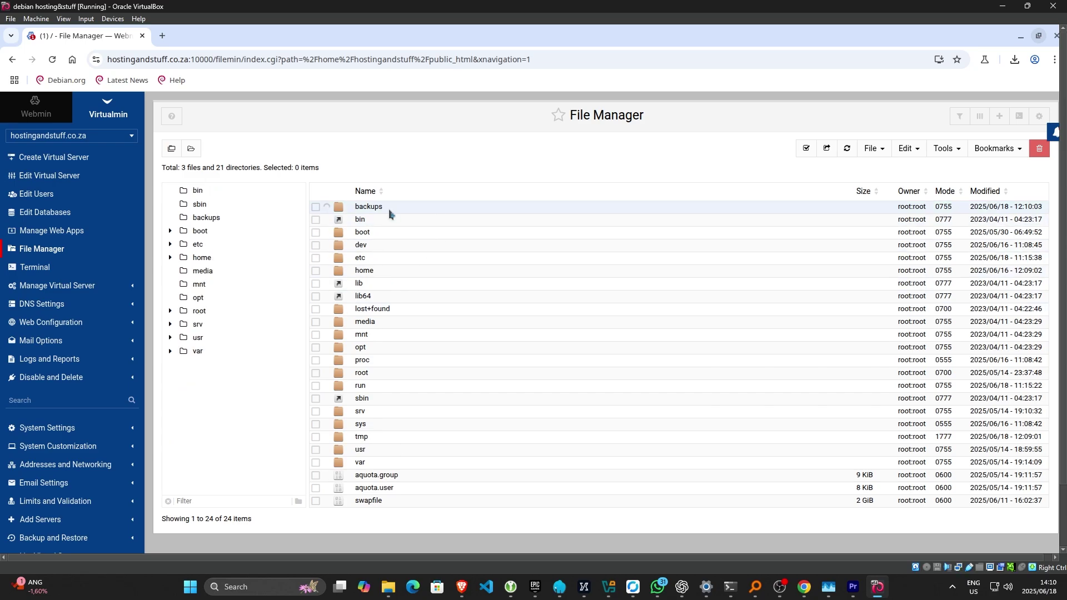